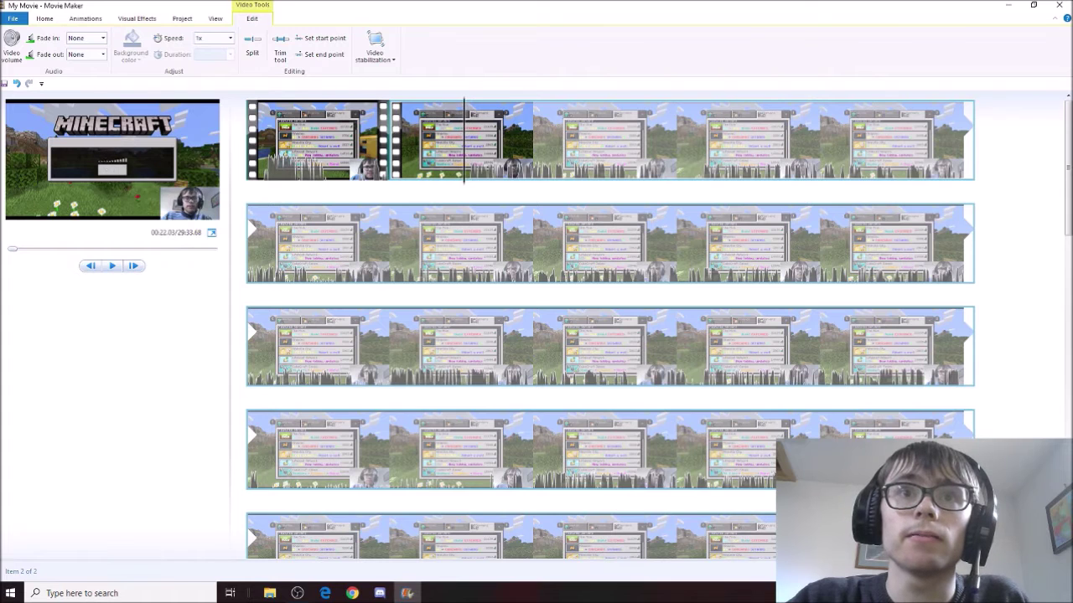
# Examine the second clip frame by frame and in playback around 21 to 24 seconds to find a cut point in the loading screens
pyautogui.press('j')
pyautogui.press('j')
pyautogui.press('j')
pyautogui.press('j')
pyautogui.press('j')
pyautogui.press('j')
pyautogui.press('j')
pyautogui.press('j')
pyautogui.press('l')
pyautogui.press('l')
pyautogui.press('l')
pyautogui.press('l')
pyautogui.press('l')
pyautogui.press('l')
pyautogui.press('l')
pyautogui.press('l')
pyautogui.press('l')
pyautogui.press('l')
pyautogui.press('l')
pyautogui.press('l')
pyautogui.press('l')
pyautogui.press('l')
pyautogui.press('l')
pyautogui.press('l')
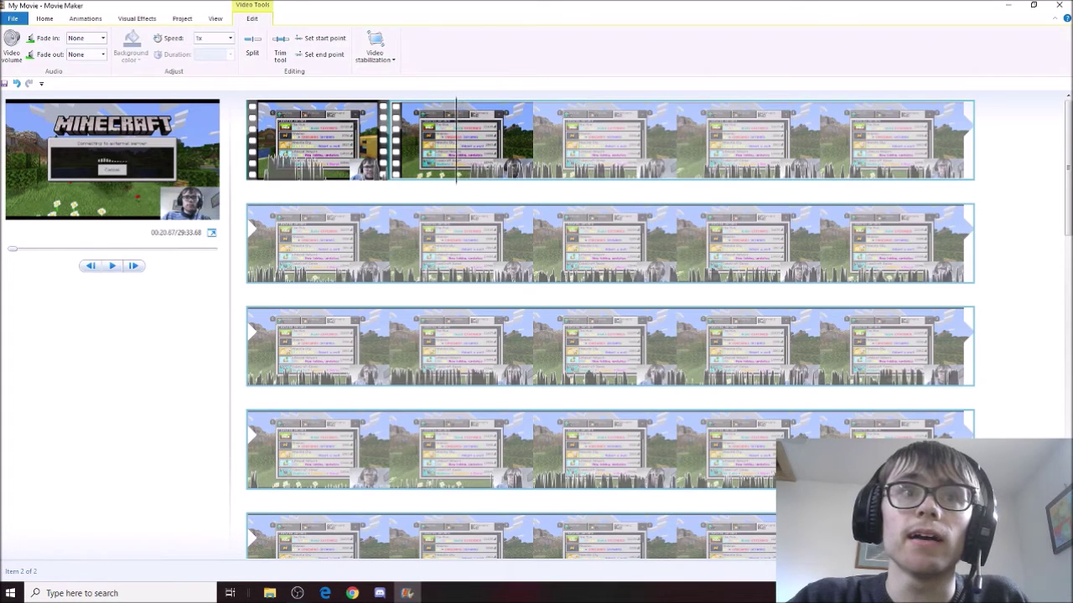
pyautogui.press('j')
pyautogui.press('j')
pyautogui.press('j')
pyautogui.press('j')
pyautogui.press('j')
pyautogui.press('j')
pyautogui.press('j')
pyautogui.press('j')
pyautogui.press('j')
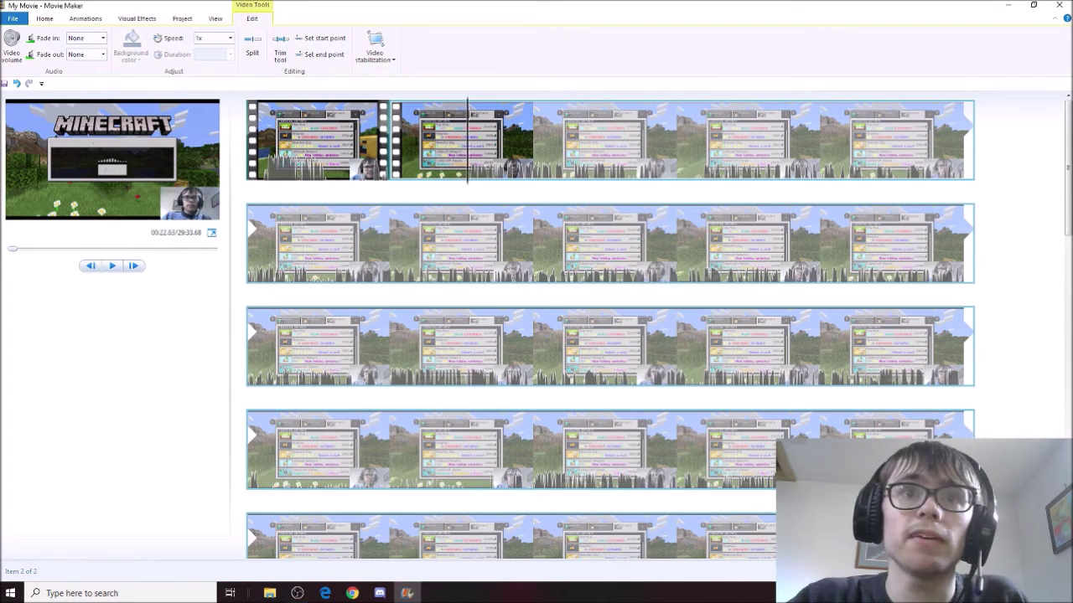
pyautogui.click(111, 266)
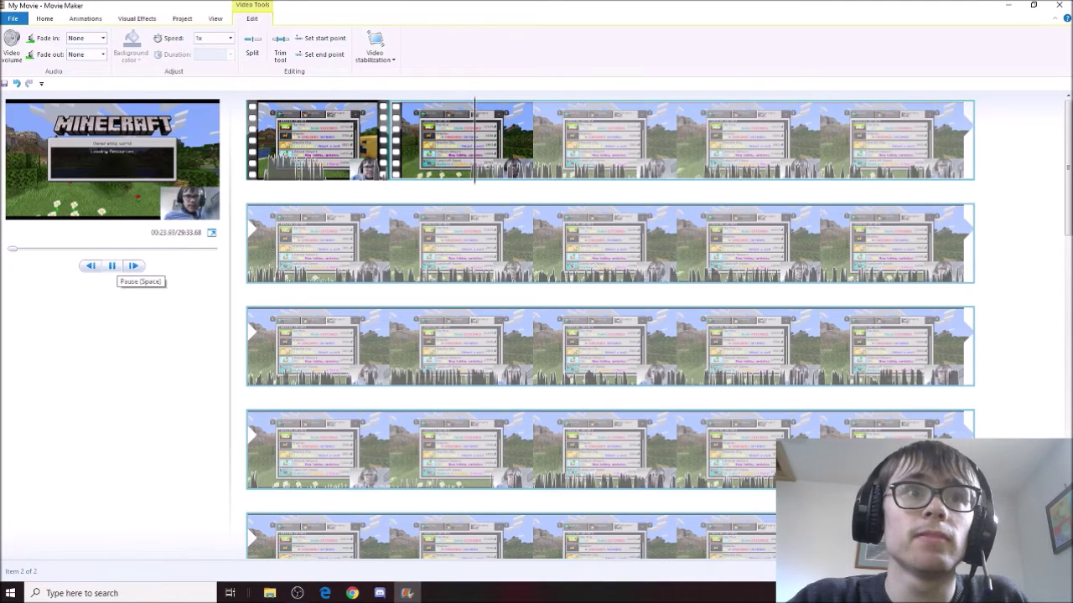
pyautogui.click(111, 266)
# Split the second clip at 00:22.03 and remove the server-list piece before the cut
pyautogui.moveTo(477, 141); pyautogui.dragTo(463, 141)
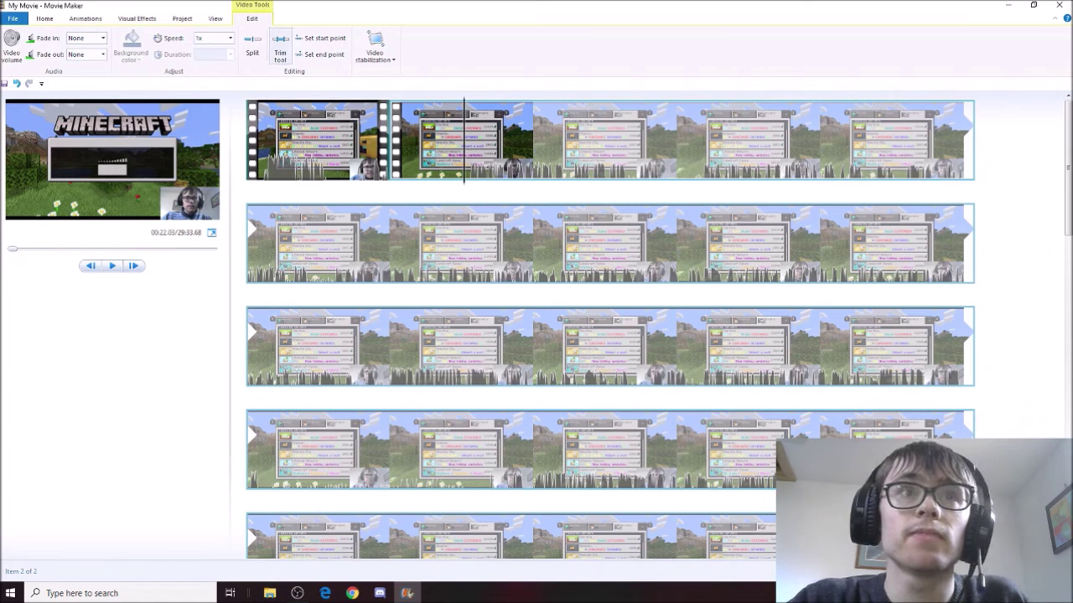
pyautogui.click(253, 46)
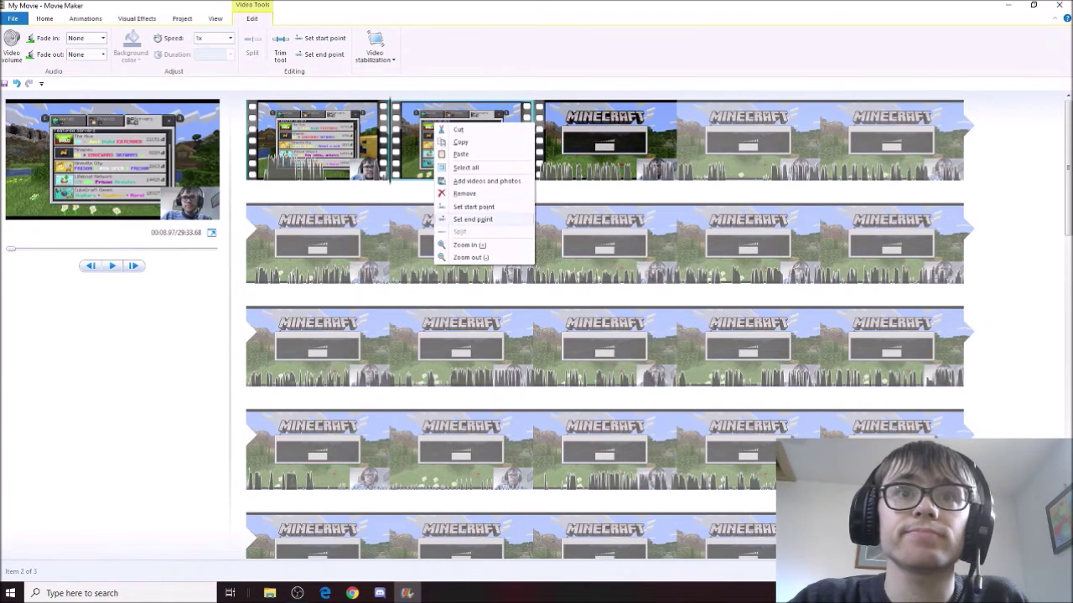
pyautogui.click(466, 193)
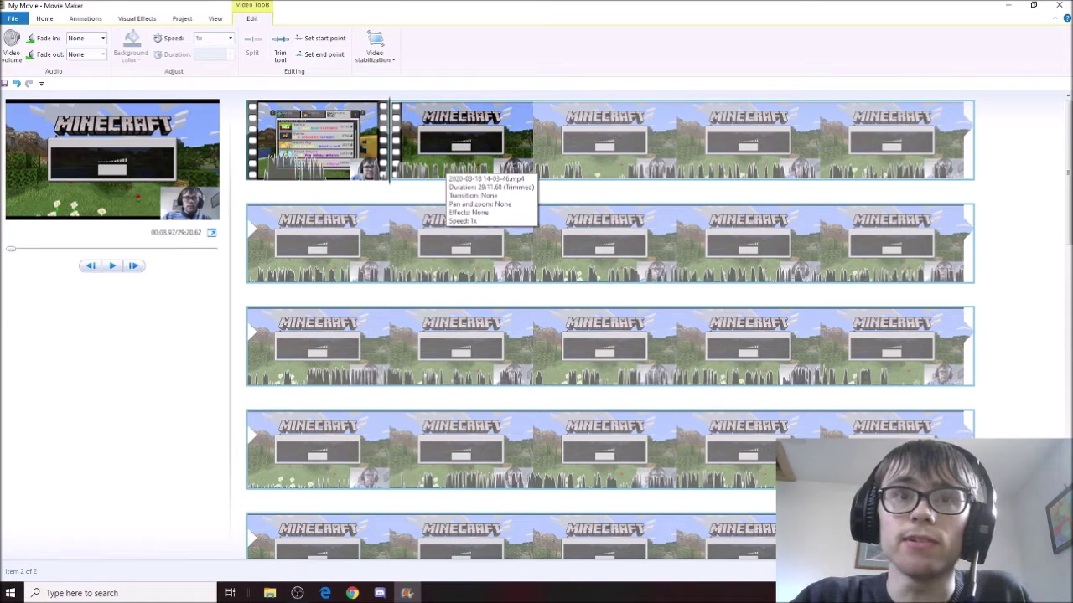
# Play the movie from about 8 seconds to review the join between the first and second clips
pyautogui.click(375, 142)
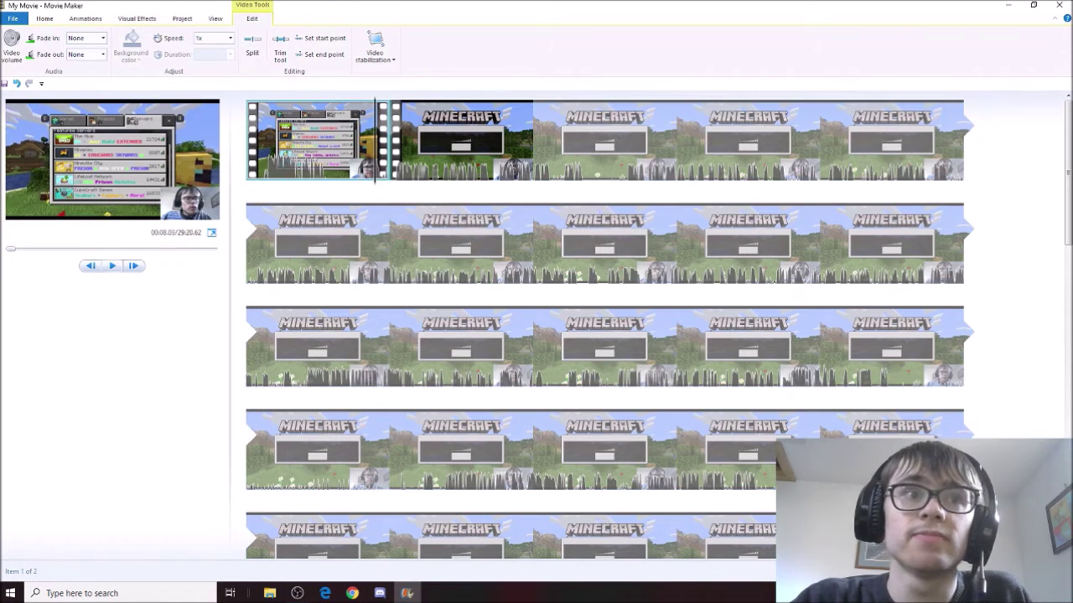
pyautogui.click(112, 265)
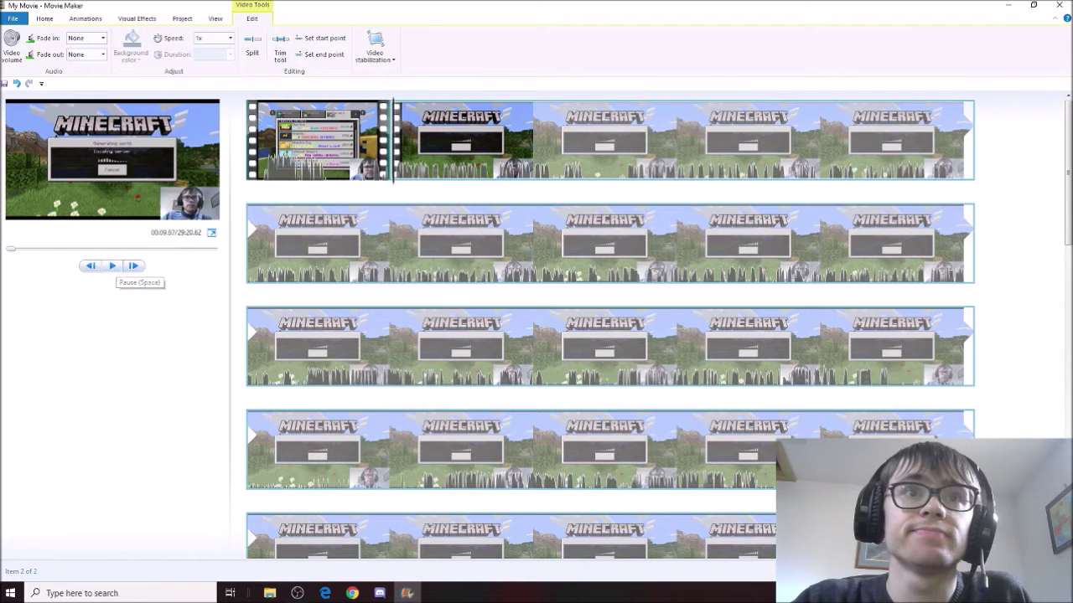
# Find the cut point in the Hive lobby footage and split the second clip at 00:38.37
pyautogui.click(533, 141)
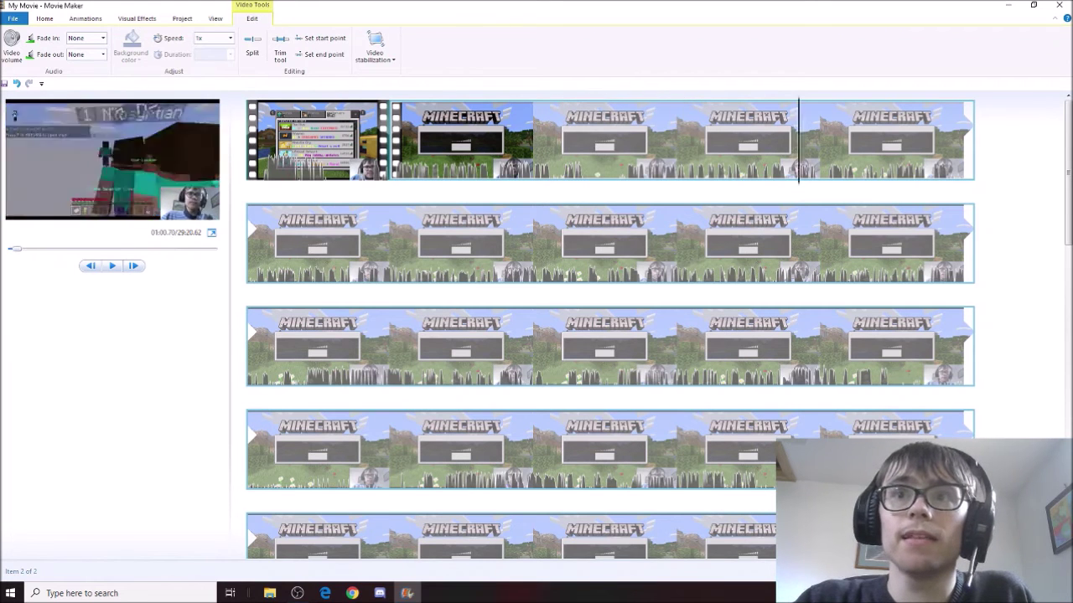
pyautogui.moveTo(798, 141); pyautogui.dragTo(519, 142)
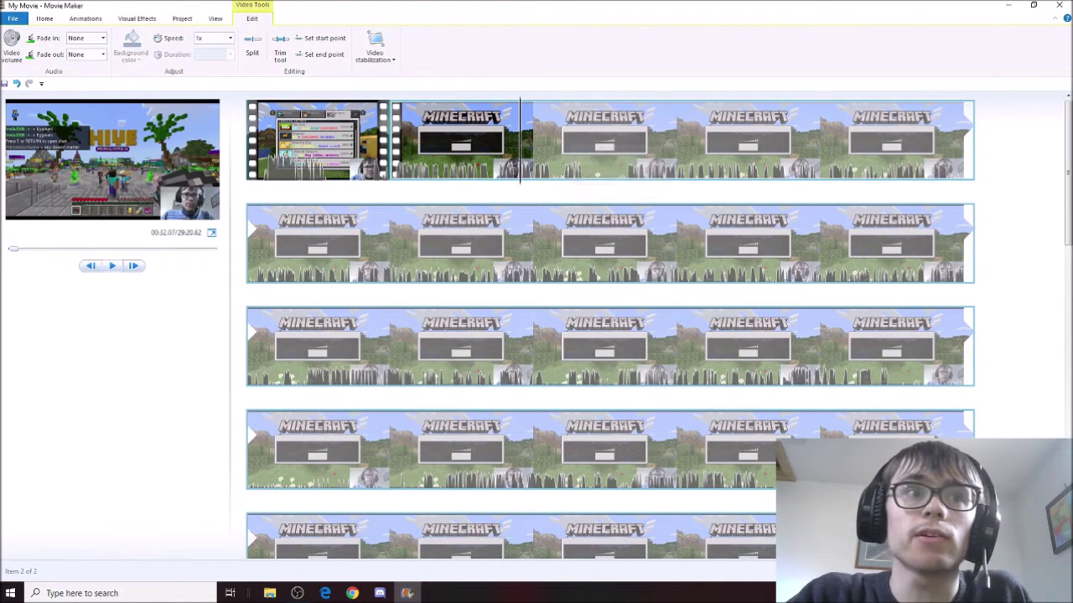
pyautogui.click(113, 266)
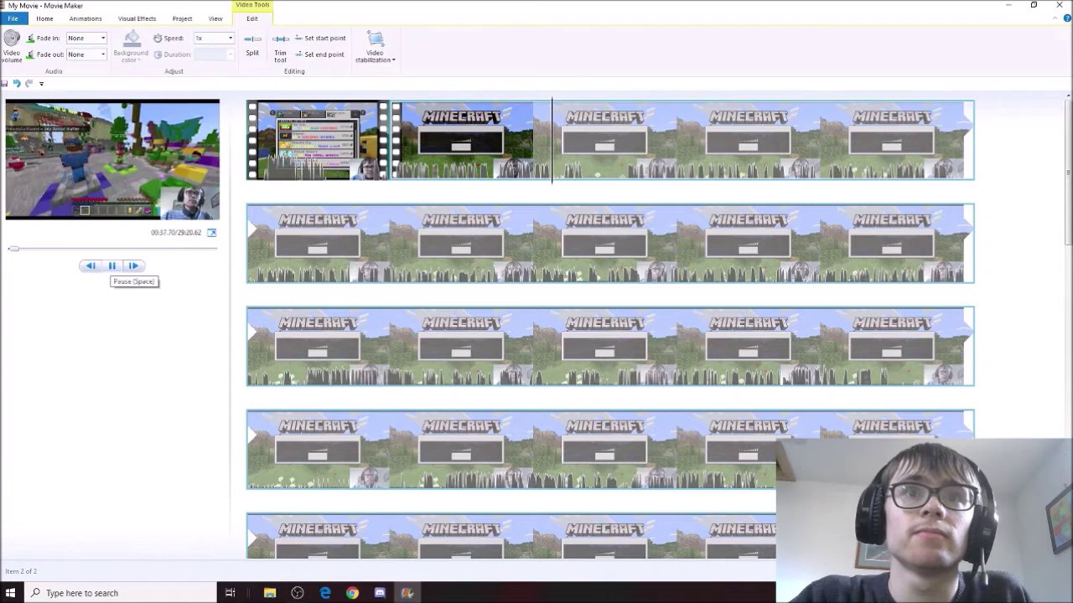
pyautogui.click(111, 265)
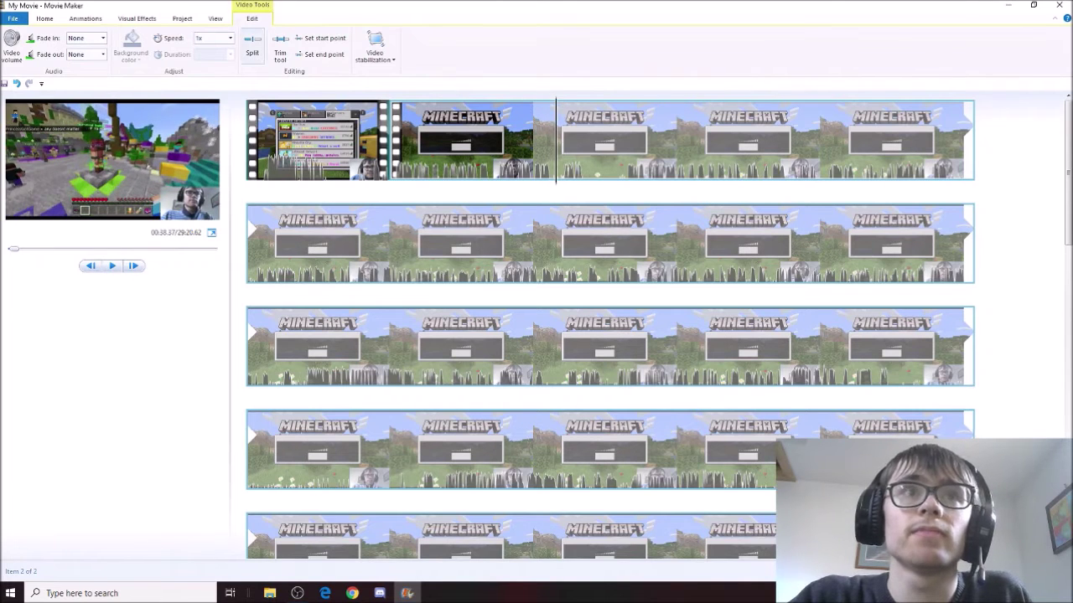
pyautogui.click(252, 46)
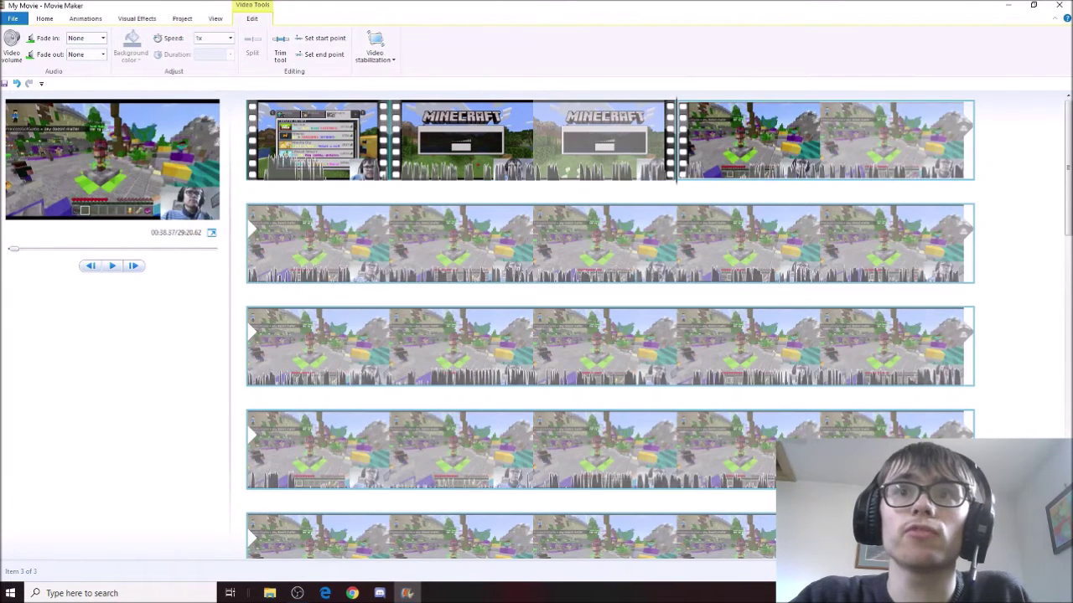
# Split the last clip at 00:50.03 and remove the short lobby clip just before the cut
pyautogui.click(708, 143)
pyautogui.moveTo(708, 142)
pyautogui.mouseDown()
pyautogui.moveTo(795, 142)
pyautogui.moveTo(725, 142)
pyautogui.mouseUp()
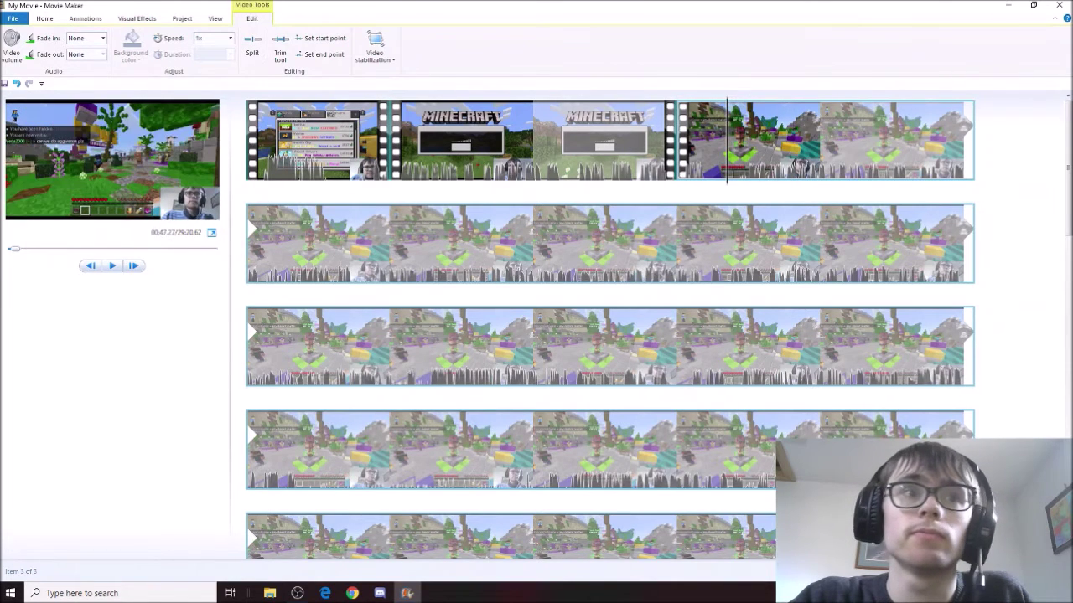
pyautogui.click(111, 265)
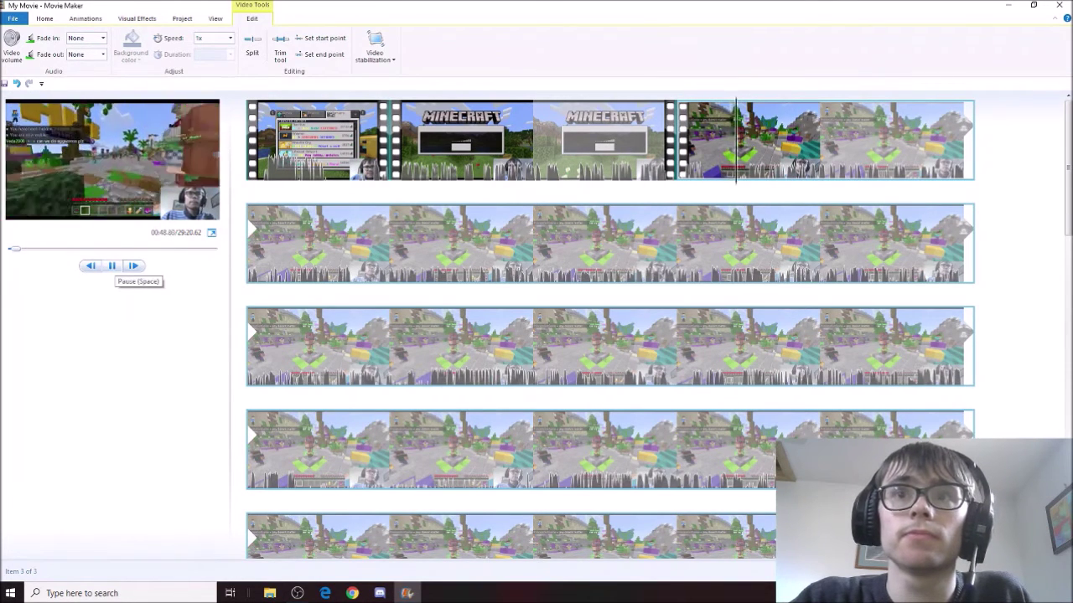
pyautogui.click(111, 265)
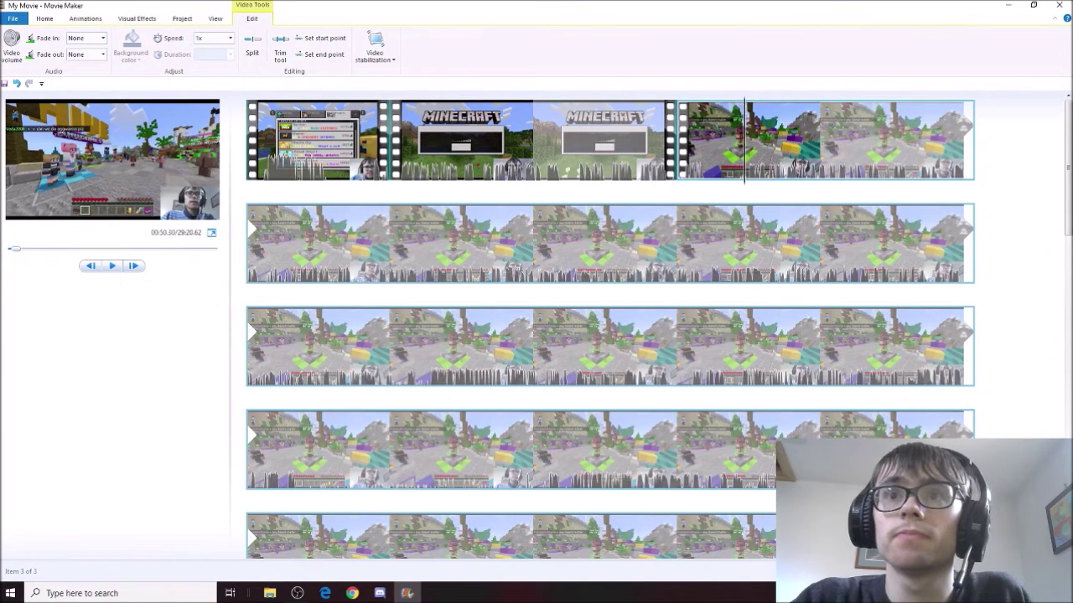
pyautogui.click(742, 155)
pyautogui.press('m')
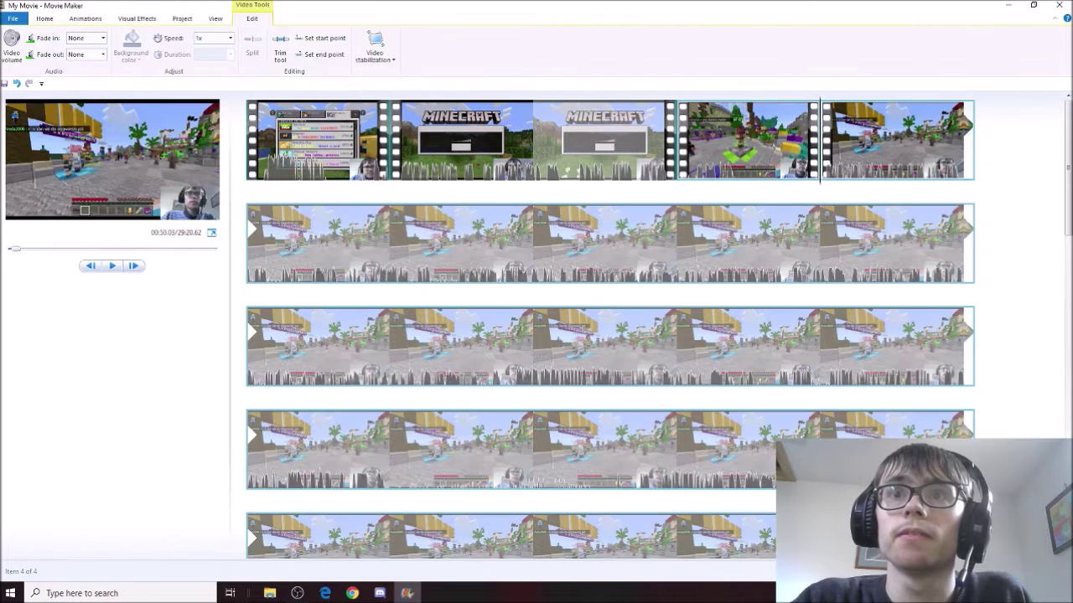
pyautogui.rightClick(727, 124)
pyautogui.click(757, 195)
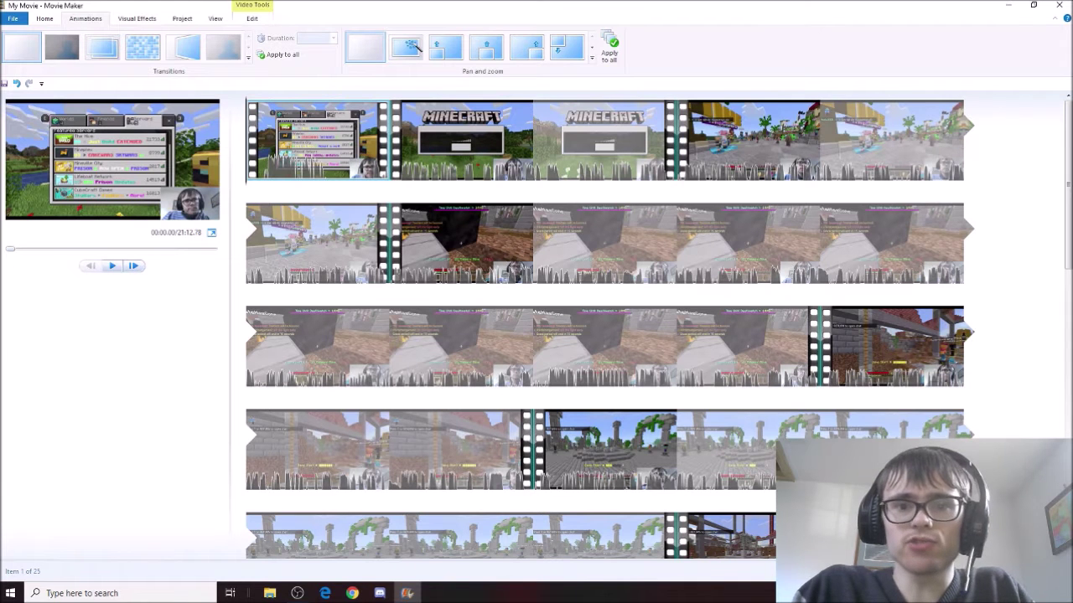
# Preview the diagonal transition into the 17th clip full screen, starting near the end of the dark clip before it
pyautogui.scroll(-9, 754, 189)
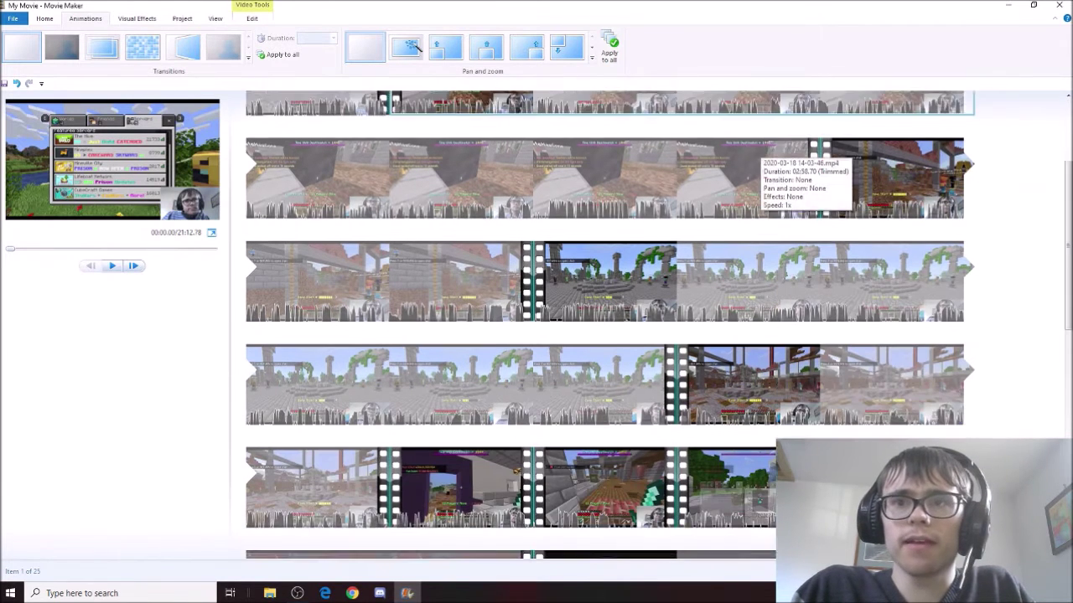
pyautogui.scroll(-18, 754, 189)
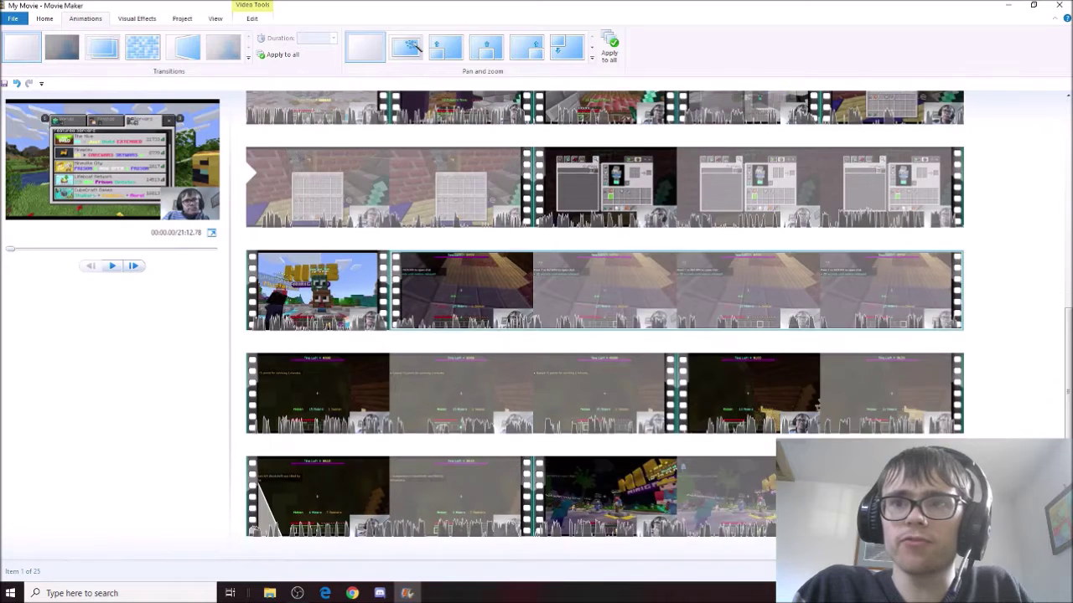
pyautogui.scroll(2, 289, 360)
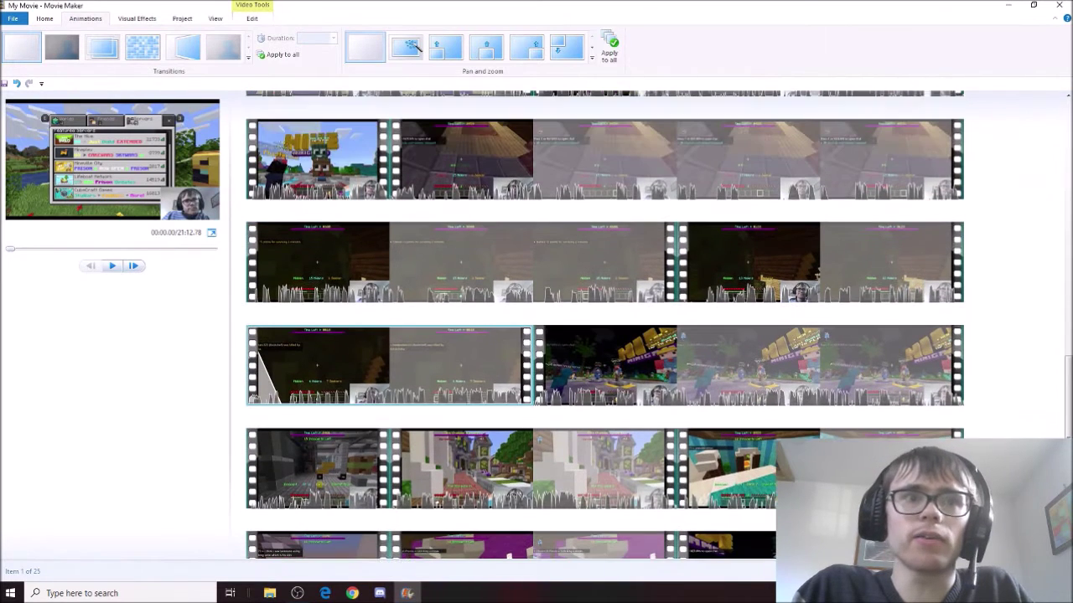
pyautogui.click(285, 364)
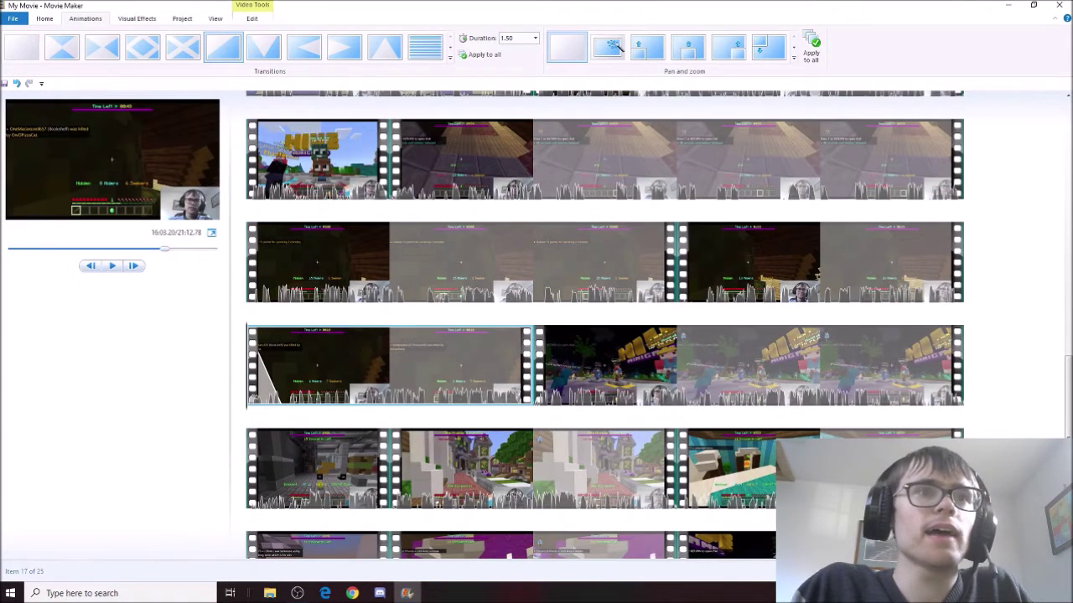
pyautogui.click(883, 270)
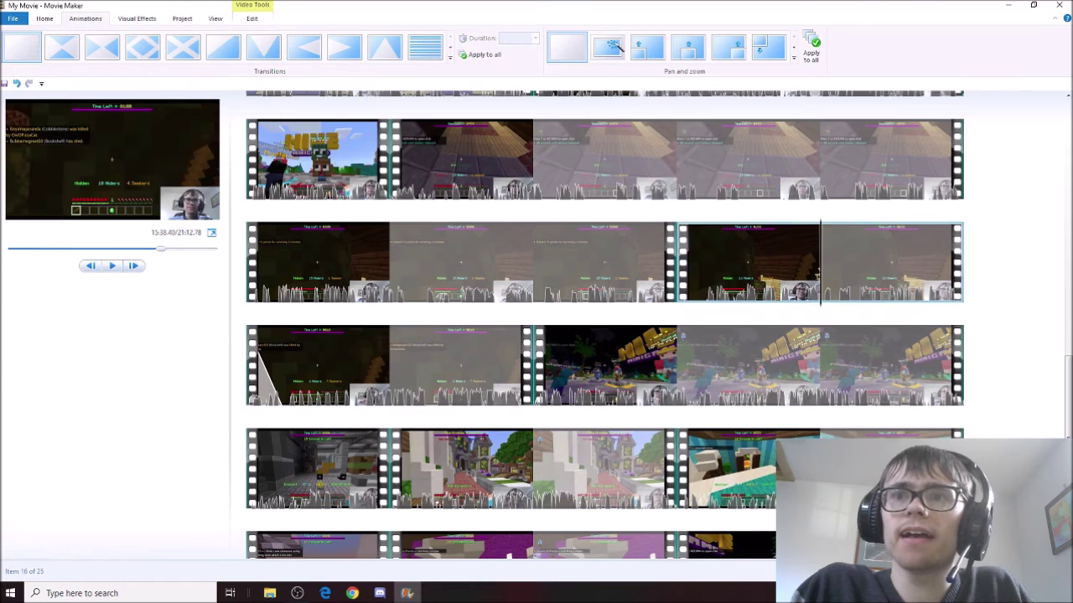
pyautogui.moveTo(820, 264); pyautogui.dragTo(952, 264)
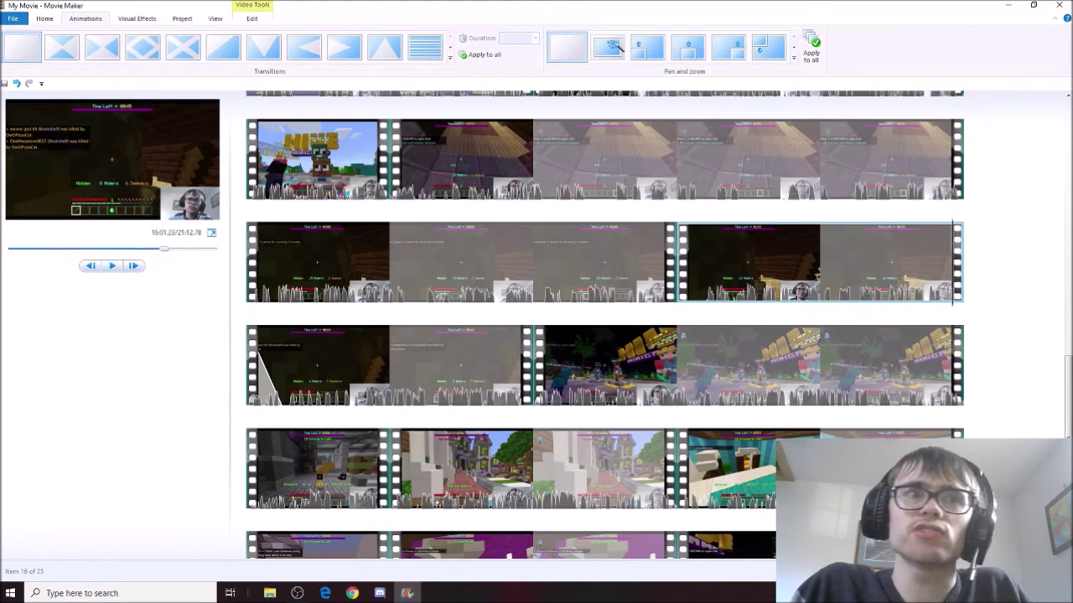
pyautogui.press('F11')
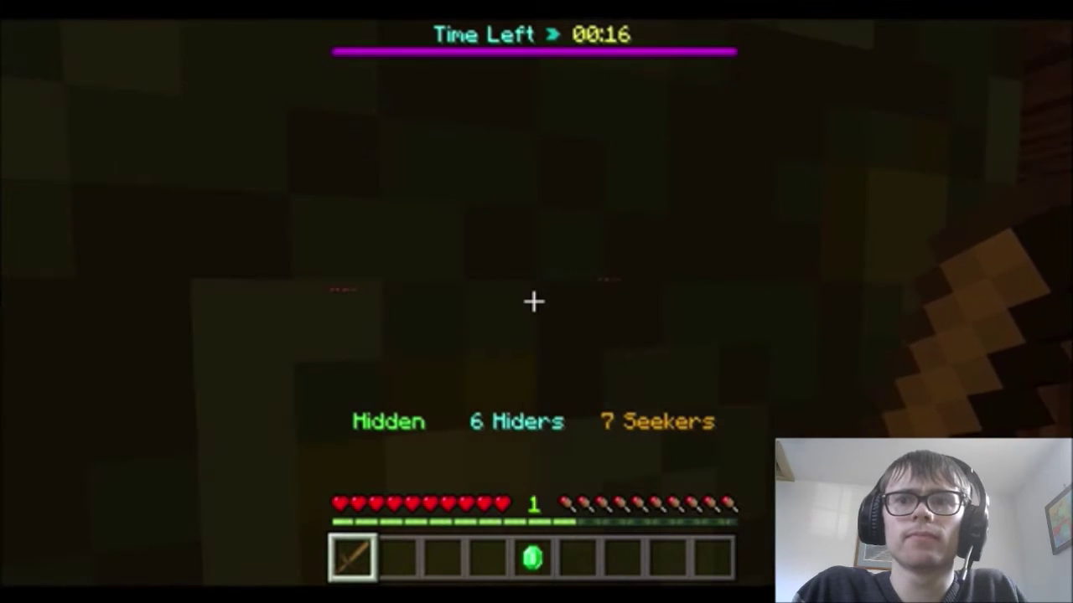
pyautogui.press('Escape')
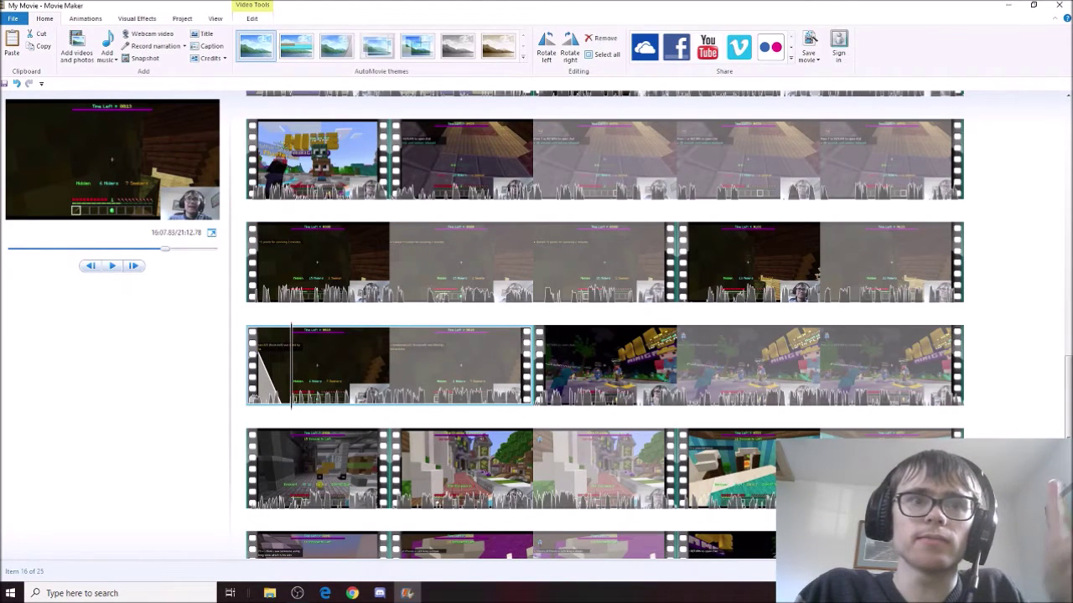
# Replay the beginning of the 17th clip and return the playhead to its start
pyautogui.moveTo(291, 366); pyautogui.dragTo(246, 365)
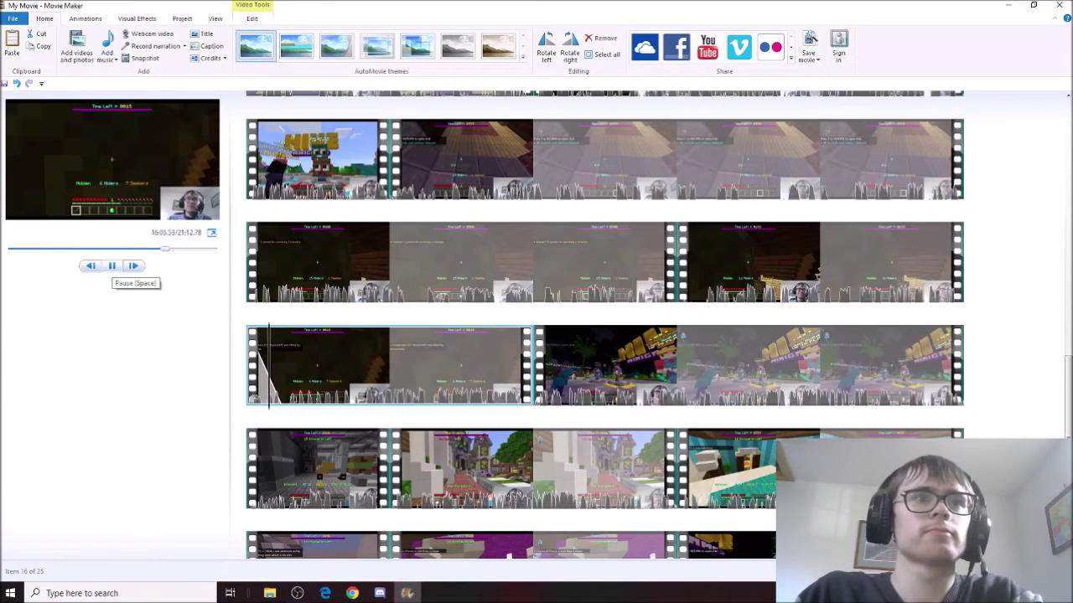
pyautogui.click(112, 265)
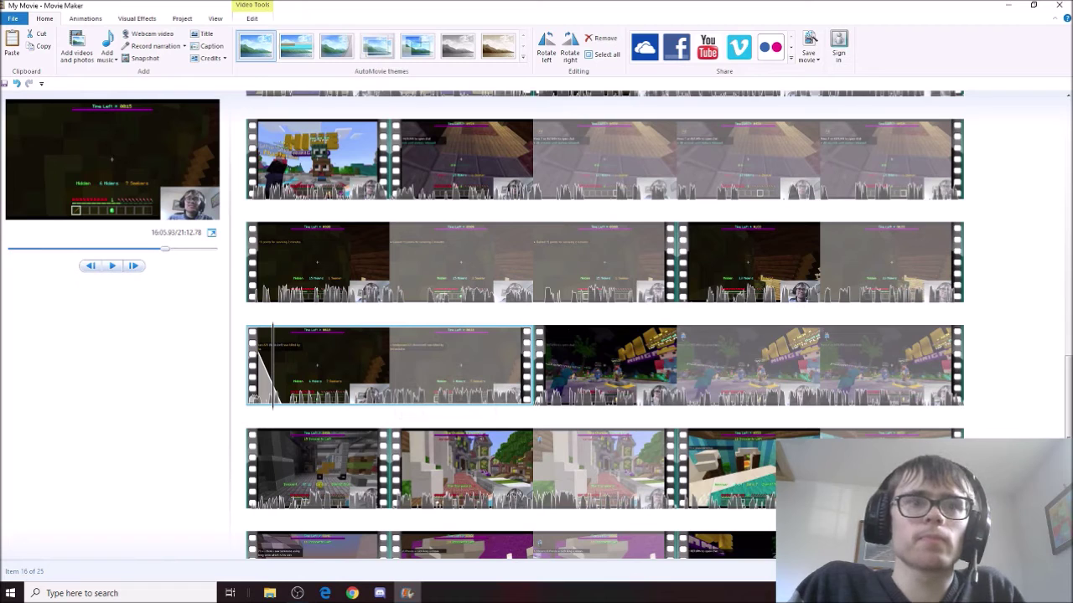
pyautogui.click(249, 365)
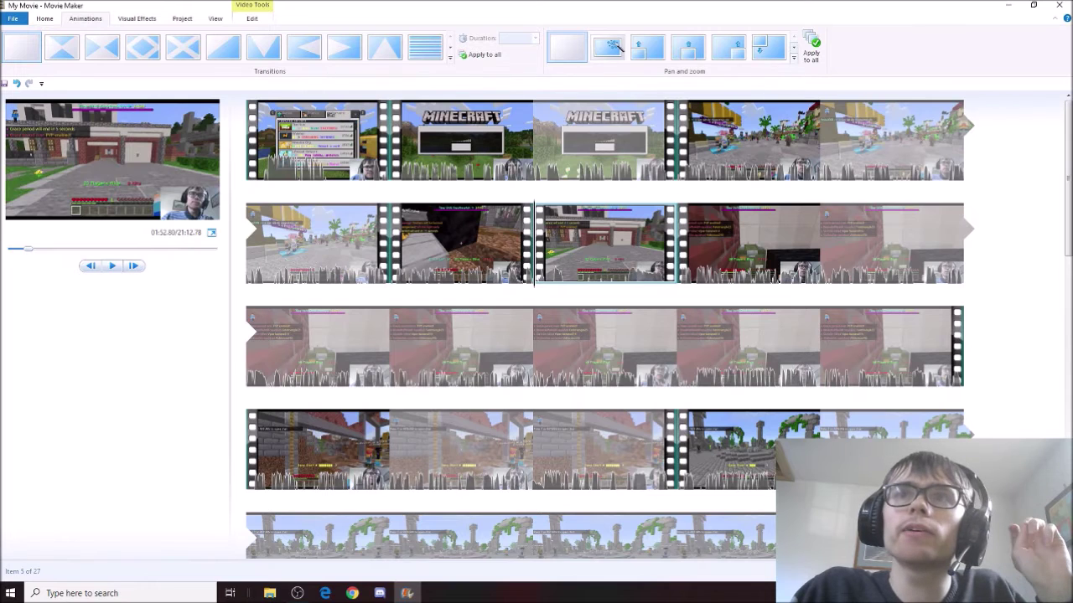
# Apply a pan and zoom effect to the fifth clip, which shows the house, and play the clip to preview it
pyautogui.scroll(-1, 668, 48)
pyautogui.scroll(-2, 668, 48)
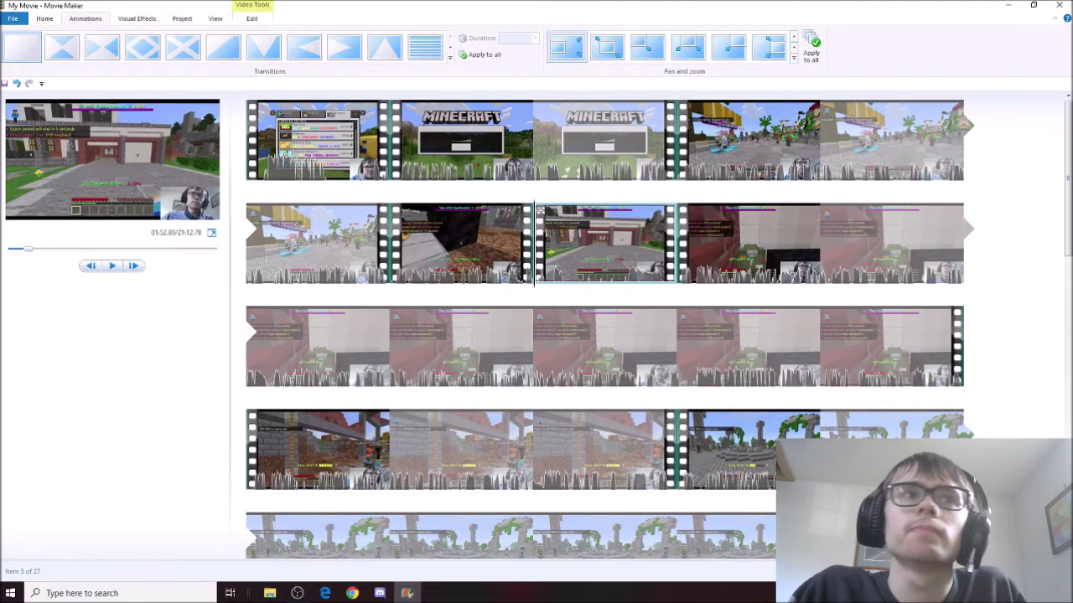
pyautogui.click(112, 266)
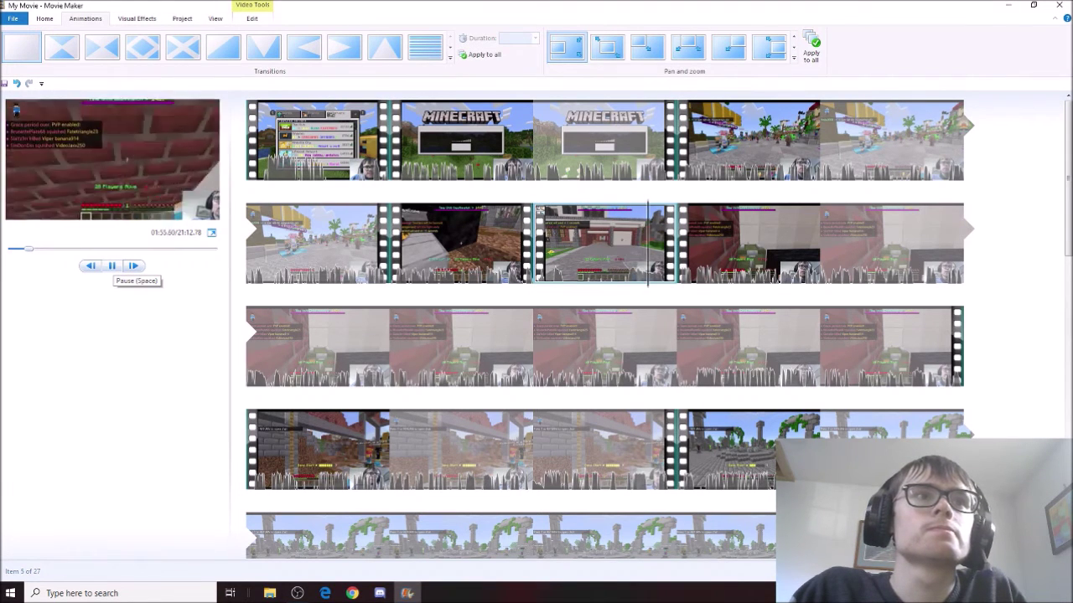
pyautogui.click(113, 266)
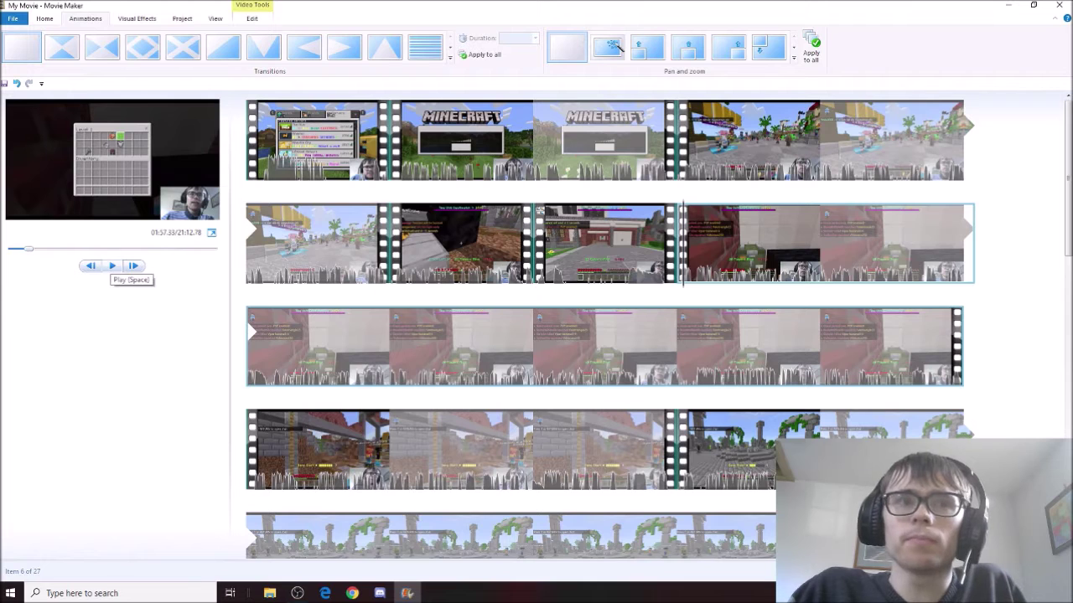
# Browse the further pan and zoom effects available for clips
pyautogui.click(794, 47)
pyautogui.click(793, 47)
pyautogui.click(793, 47)
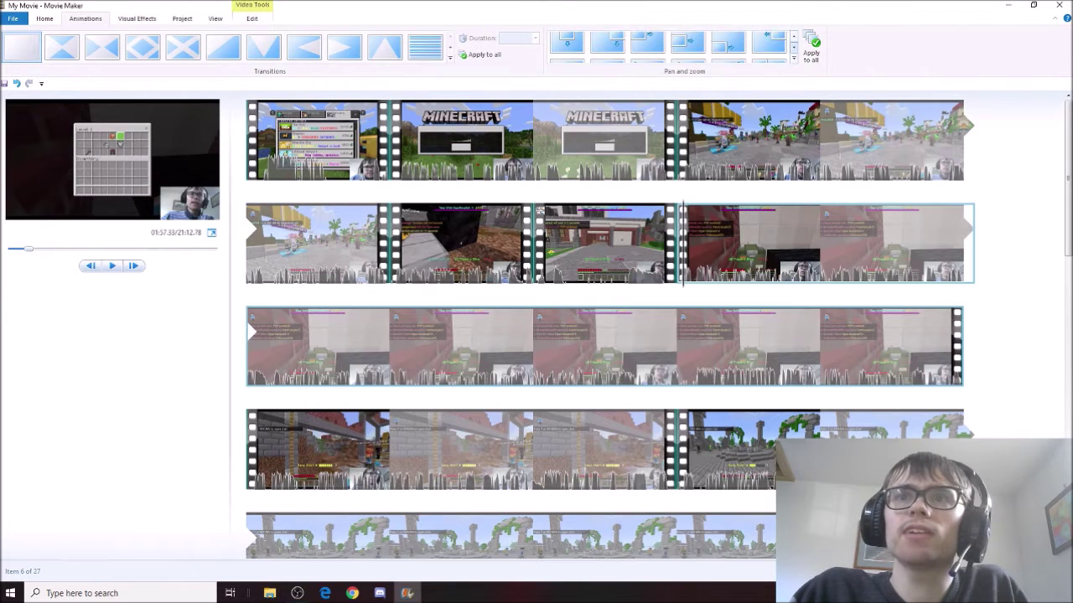
pyautogui.click(793, 47)
pyautogui.click(793, 47)
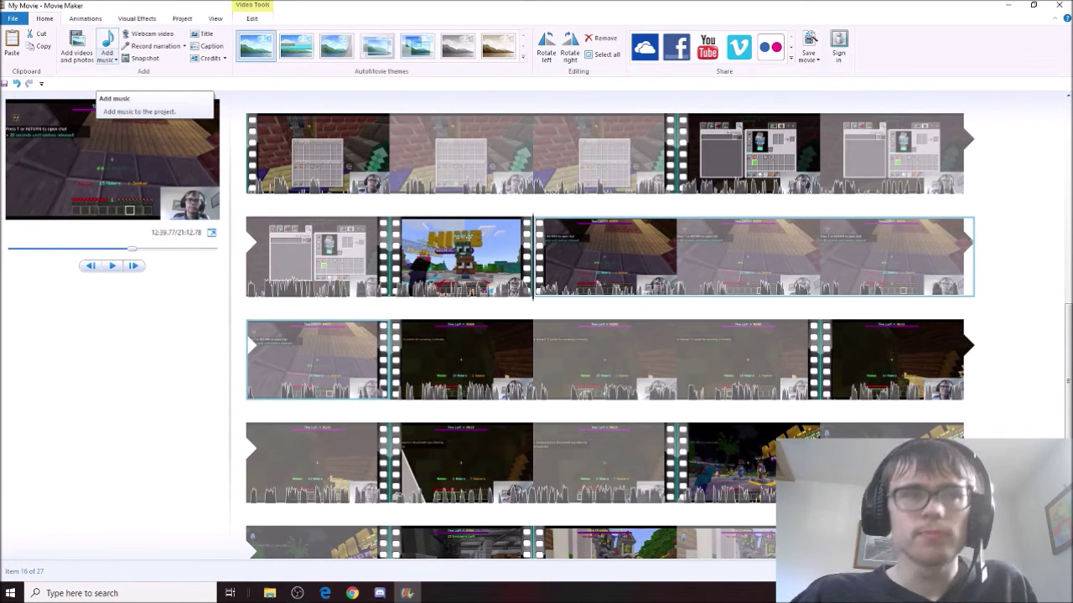
# Add the song The_Long_Night from the Safe Music E56 folder to the project at the current playhead point
pyautogui.click(106, 55)
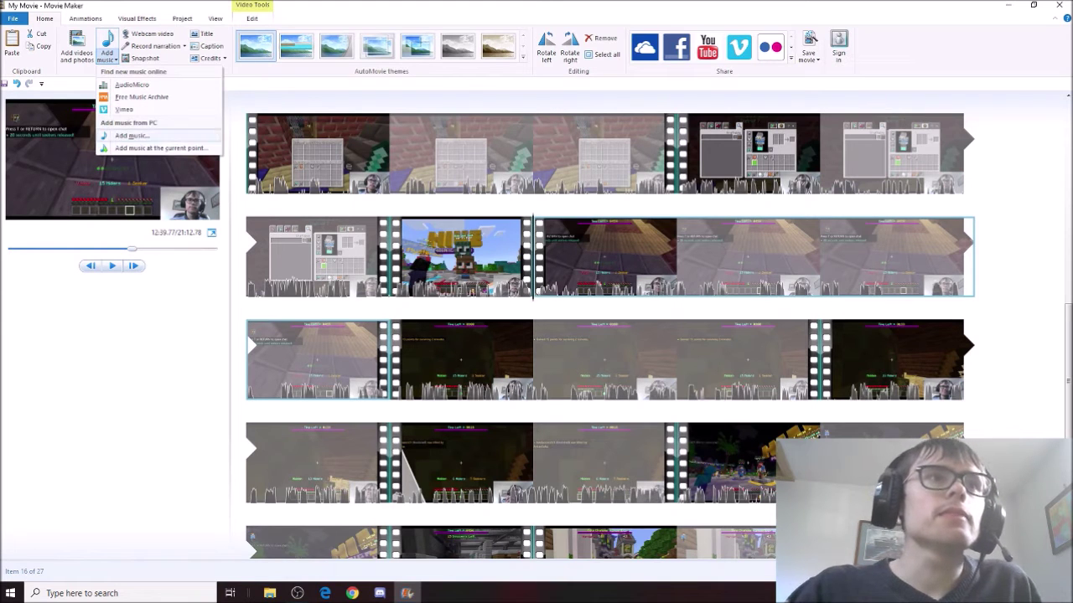
pyautogui.click(158, 149)
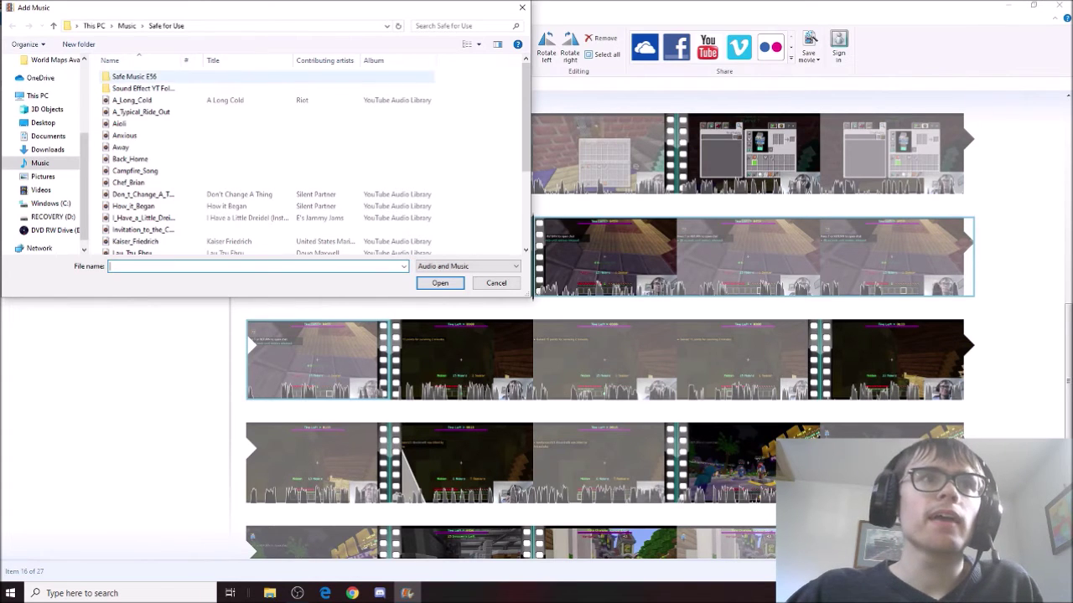
pyautogui.click(134, 76)
pyautogui.doubleClick(134, 76)
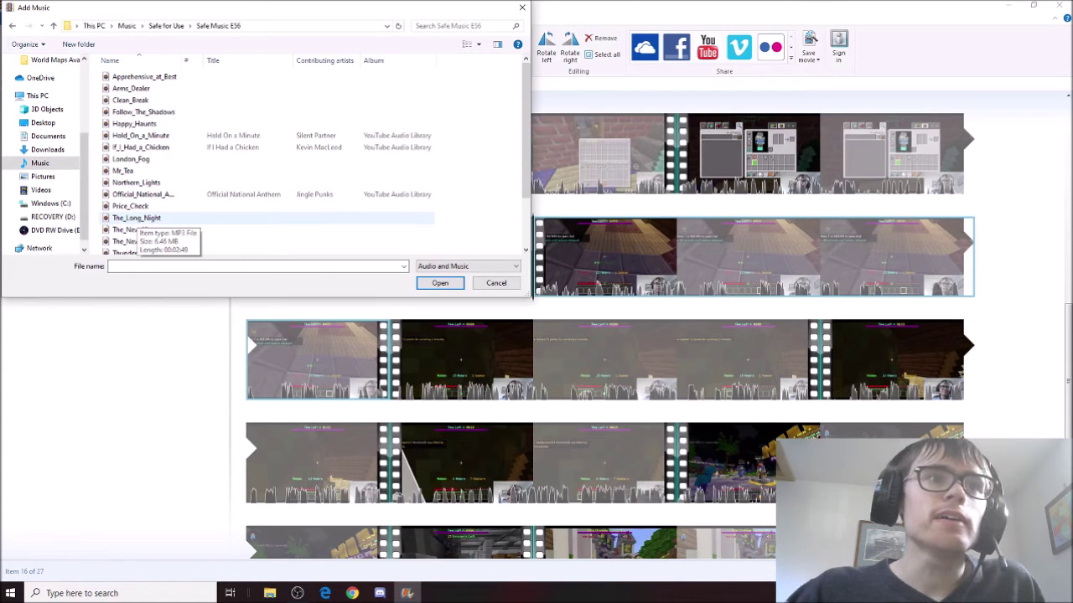
pyautogui.doubleClick(134, 220)
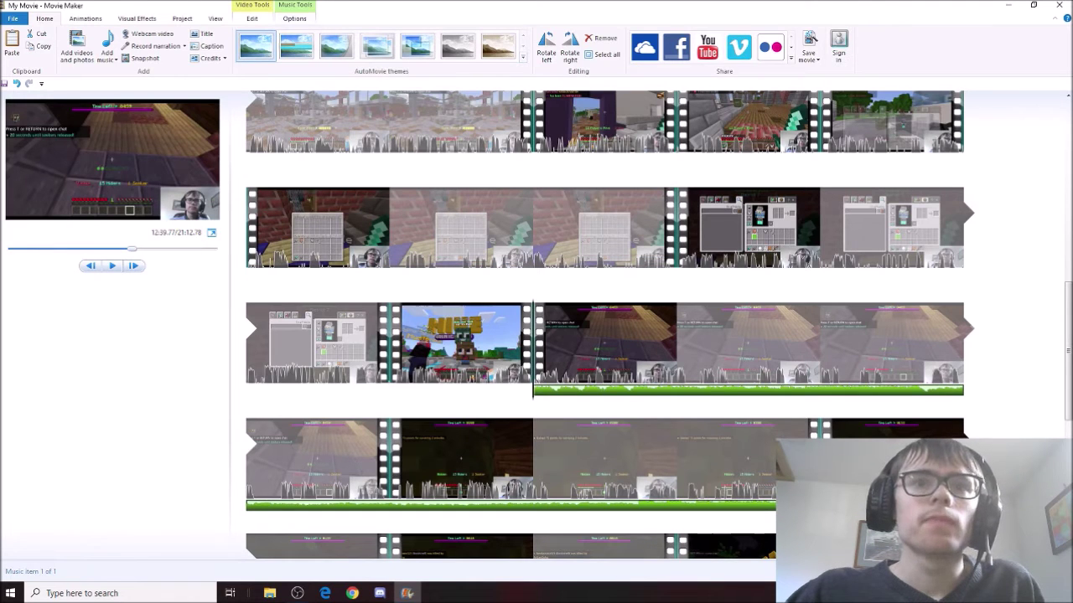
# Lower the volume of the added music track to roughly a quarter of the slider's range
pyautogui.click(294, 18)
pyautogui.click(11, 46)
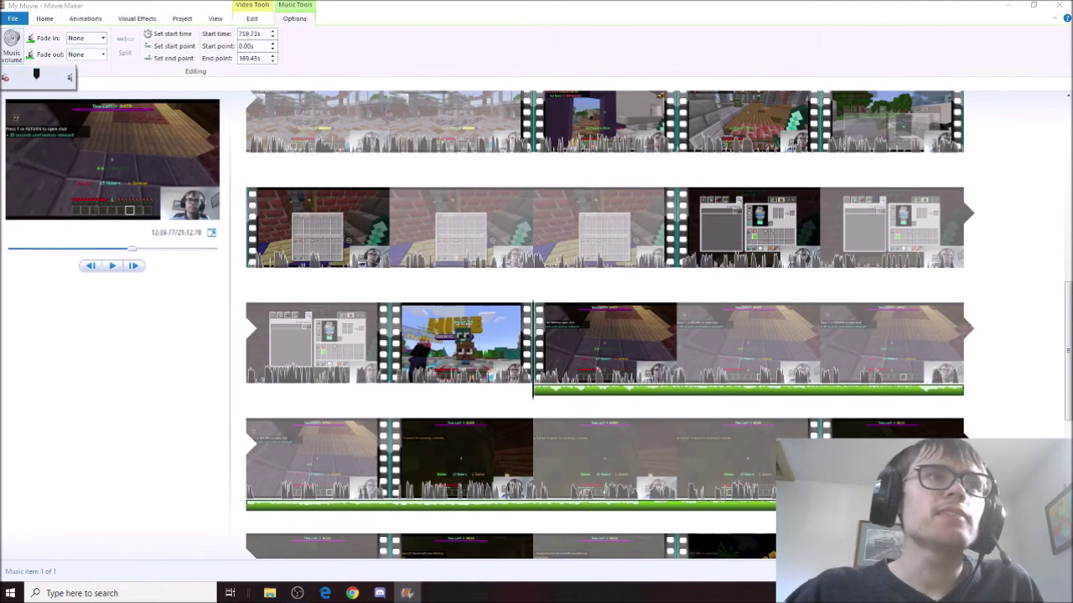
pyautogui.moveTo(36, 74); pyautogui.dragTo(23, 75)
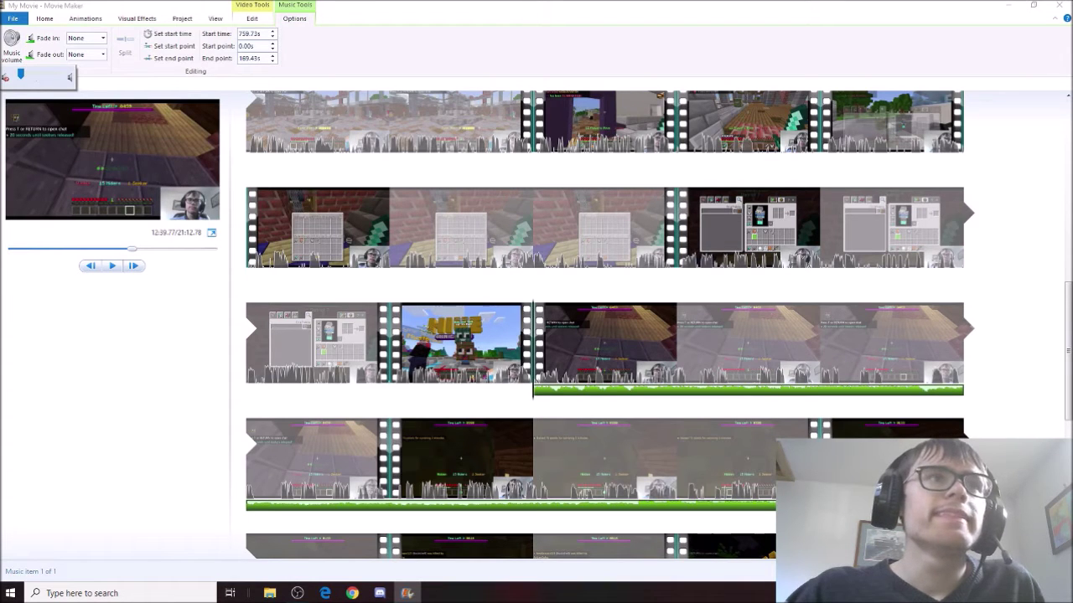
pyautogui.press('Escape')
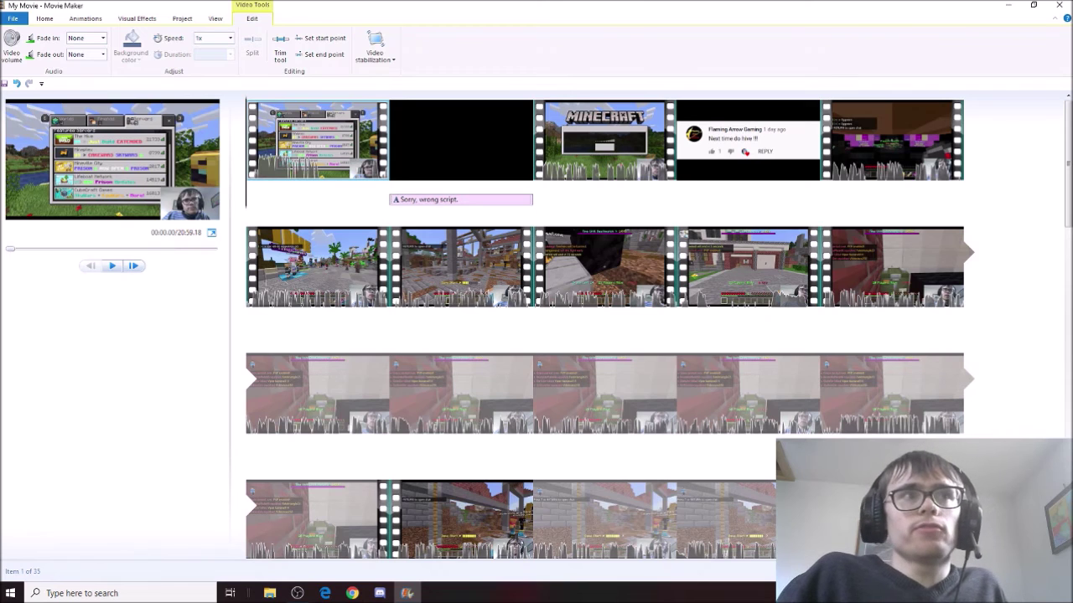
# Export the movie with the recommended project settings as "Playing on the Hive Emerald 56" in the Funny Moments folder
pyautogui.click(13, 18)
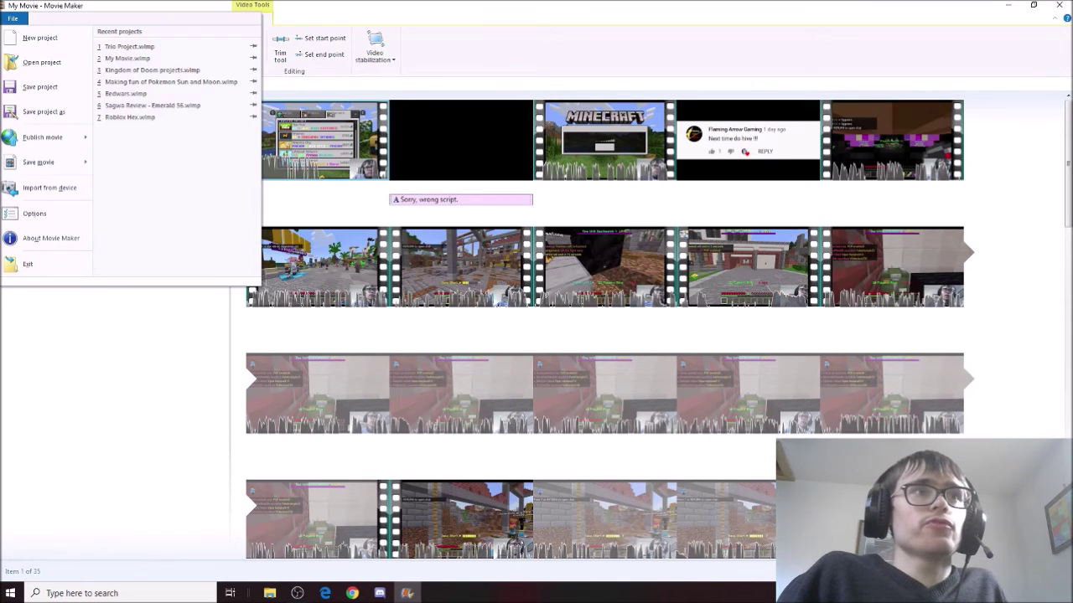
pyautogui.moveTo(47, 162)
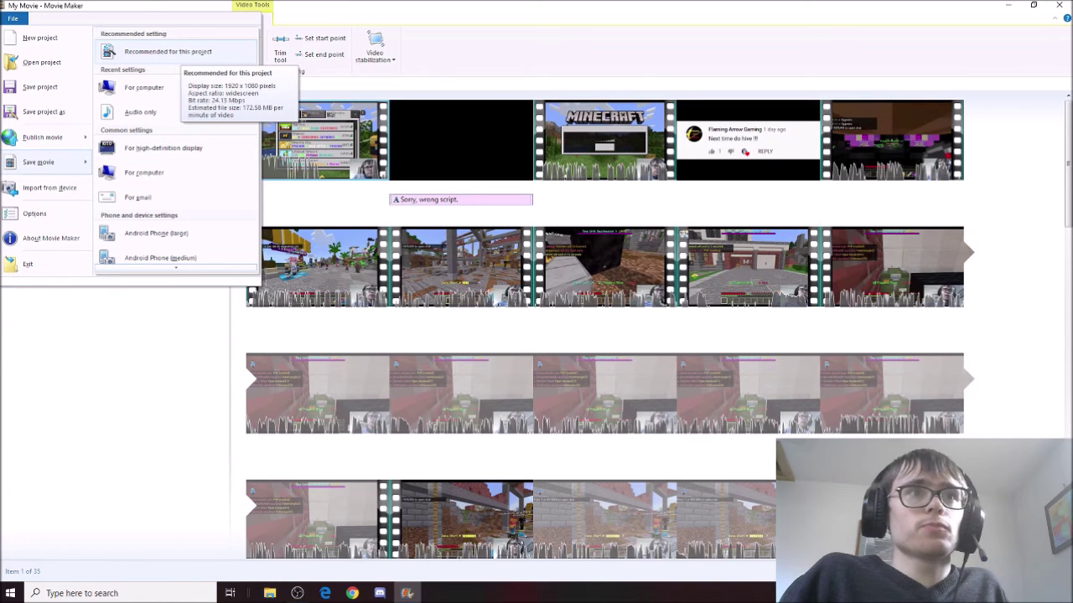
pyautogui.press('Return')
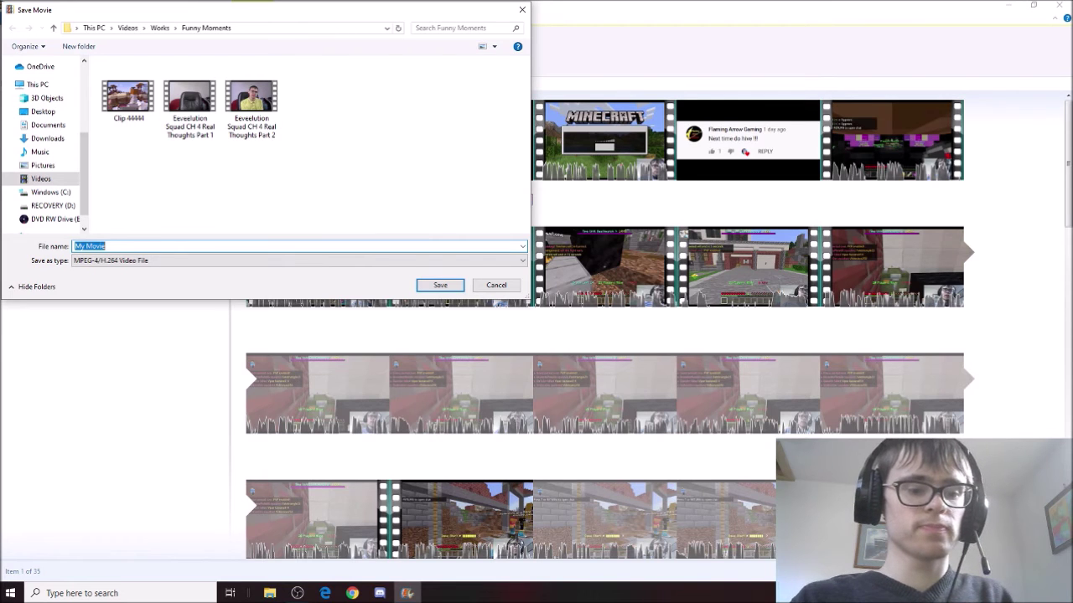
pyautogui.write('Flaying on ')
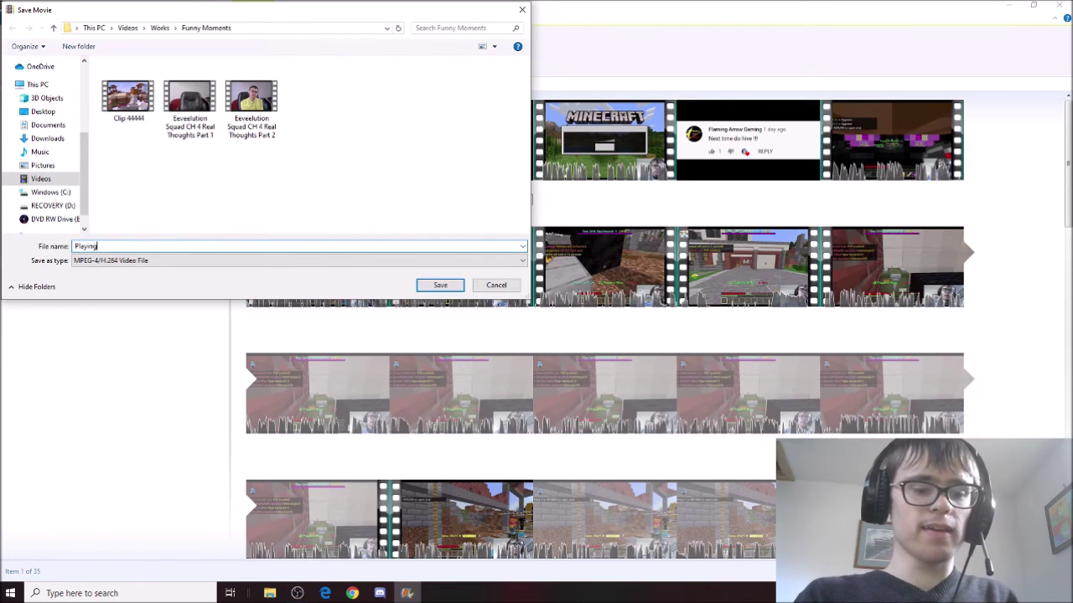
pyautogui.write('the Hive')
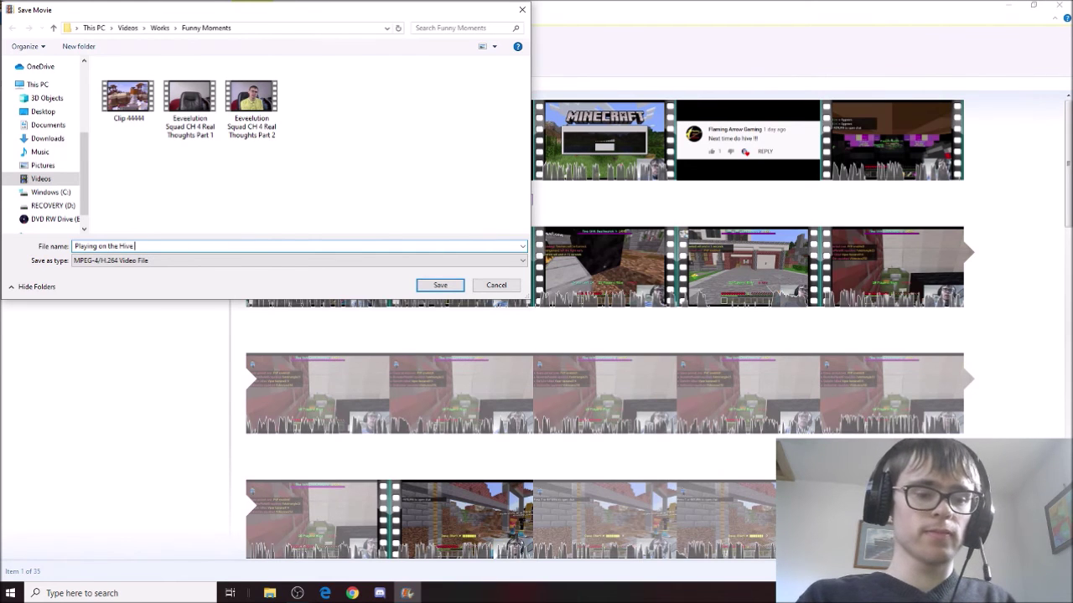
pyautogui.write(' Emerald 36')
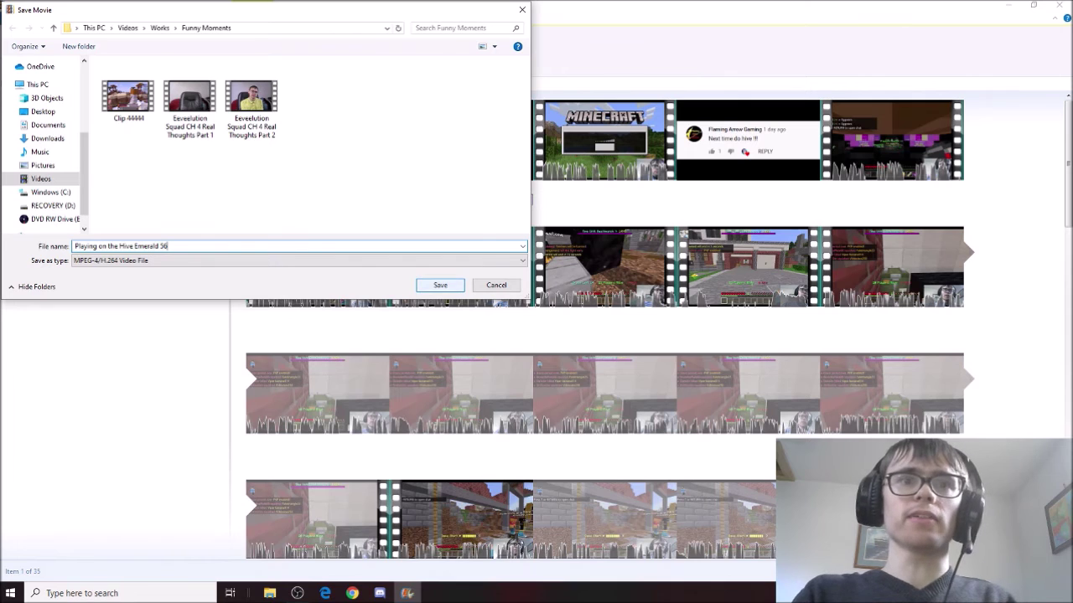
pyautogui.press('Return')
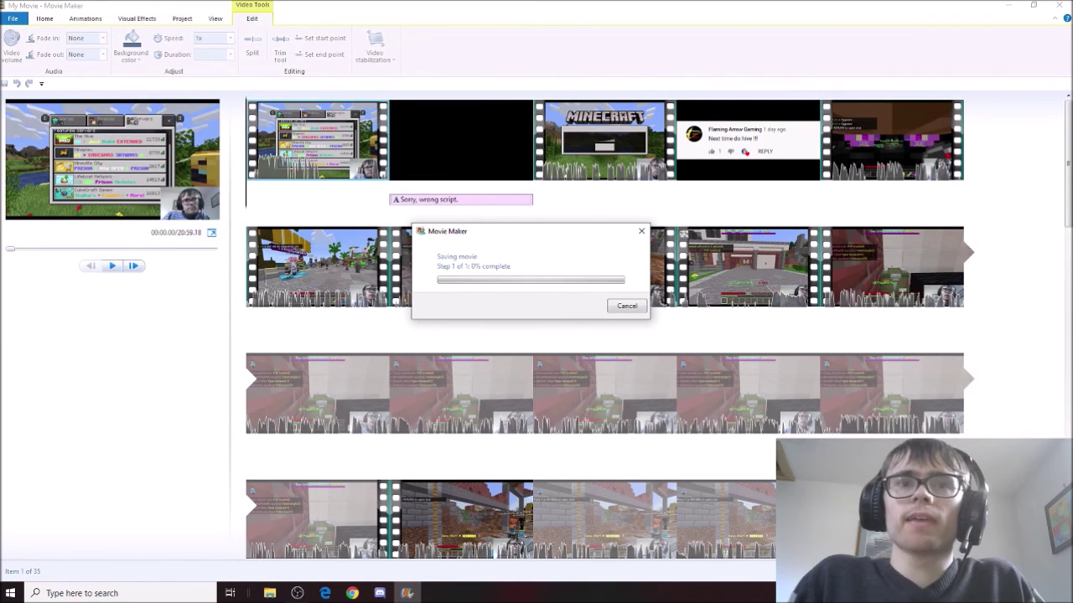